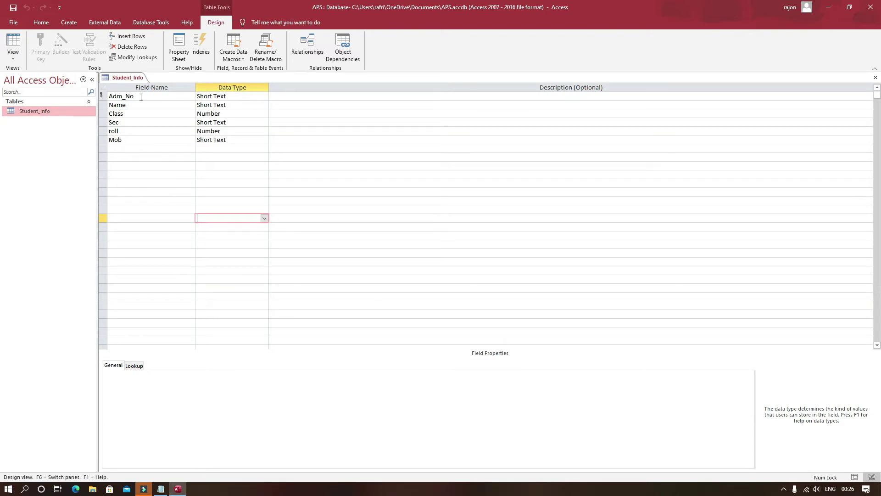
# - Select the Adm_No field in Design view to show its properties, starting at Field Size
pyautogui.click(141, 97)
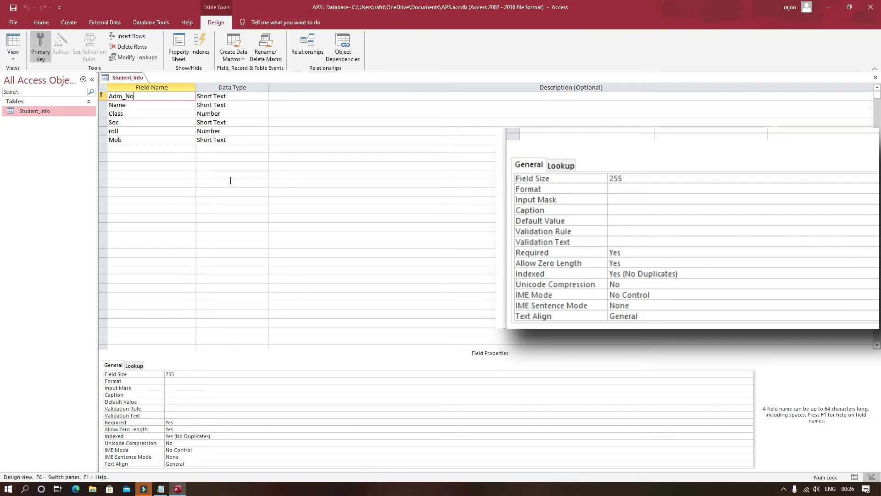
pyautogui.click(181, 374)
# - Set Adm_No's Field Size to 20 and its Caption to 'Admission No.'
pyautogui.doubleClick(180, 374)
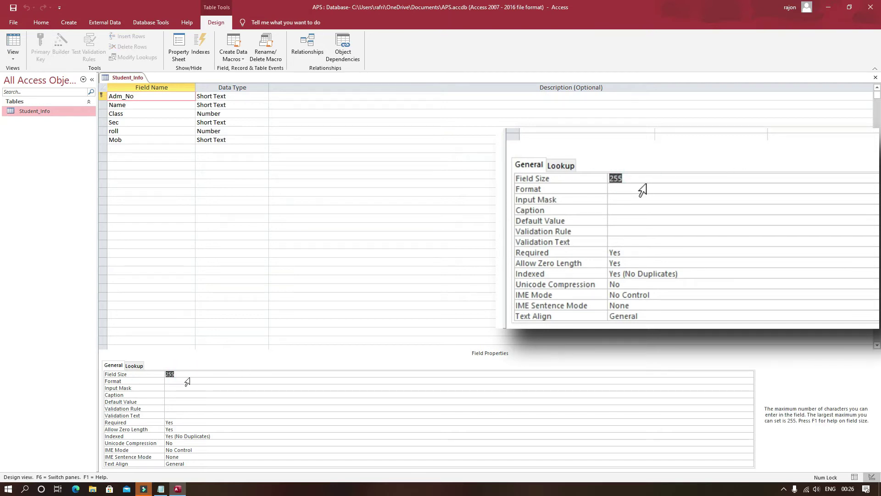
pyautogui.write('20')
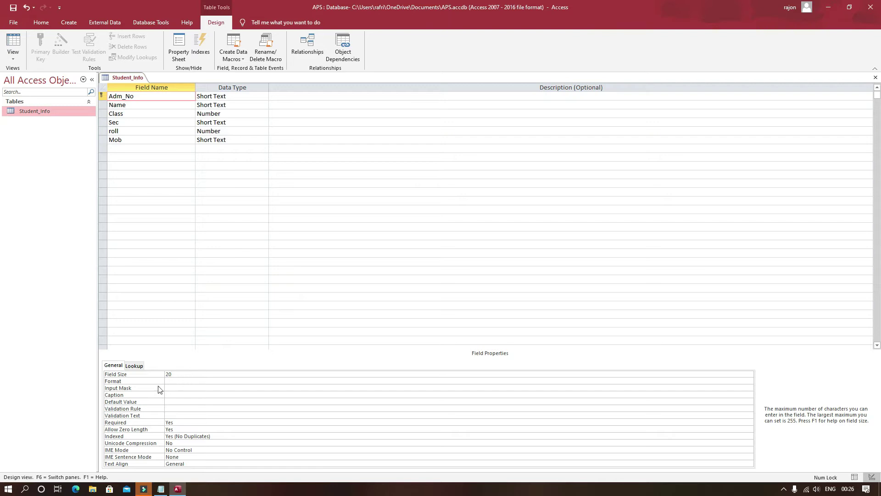
pyautogui.click(170, 381)
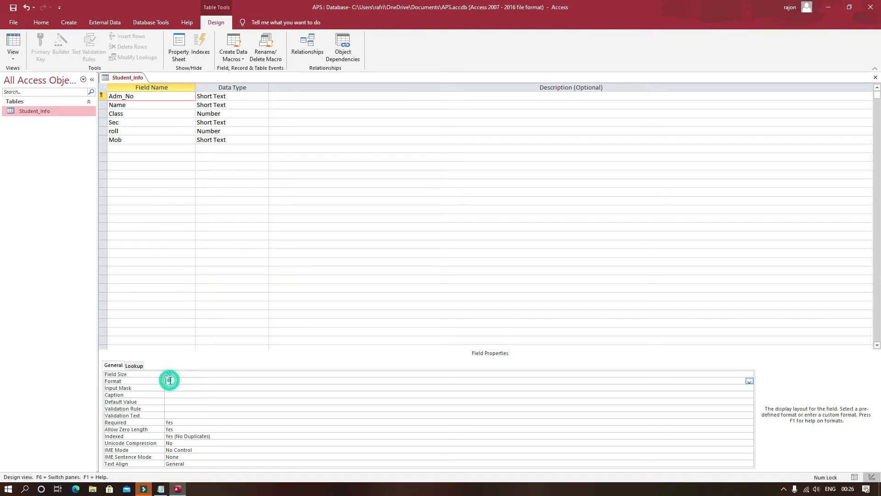
pyautogui.click(750, 381)
pyautogui.click(750, 381)
pyautogui.click(141, 97)
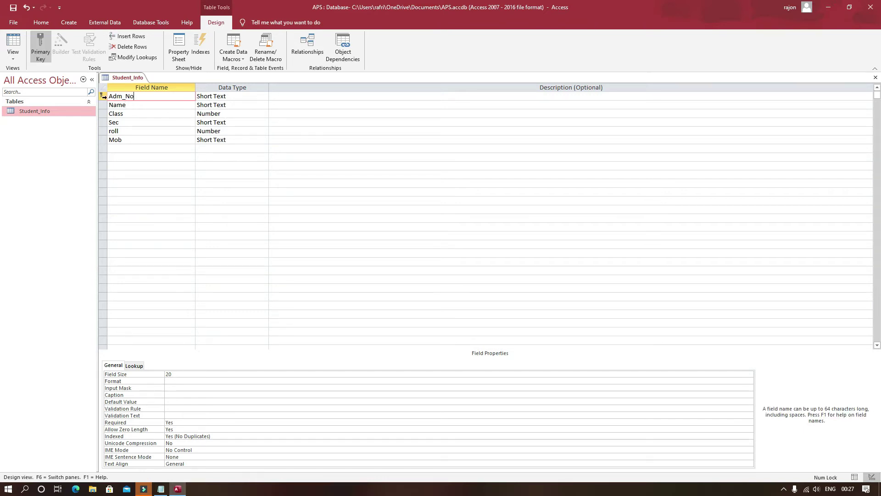
pyautogui.click(175, 394)
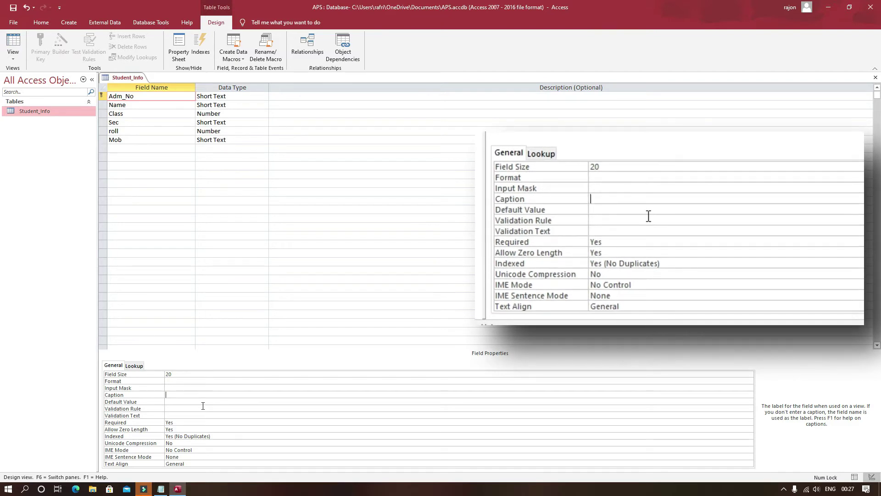
pyautogui.write('Admission No.')
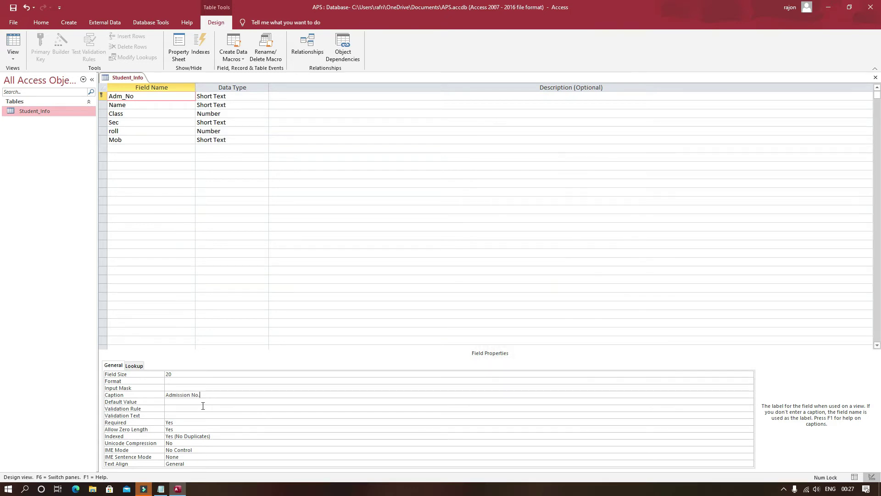
pyautogui.rightClick(125, 77)
# - Save the Student_Info table design and switch to Datasheet view
pyautogui.click(140, 82)
pyautogui.rightClick(124, 80)
pyautogui.click(169, 135)
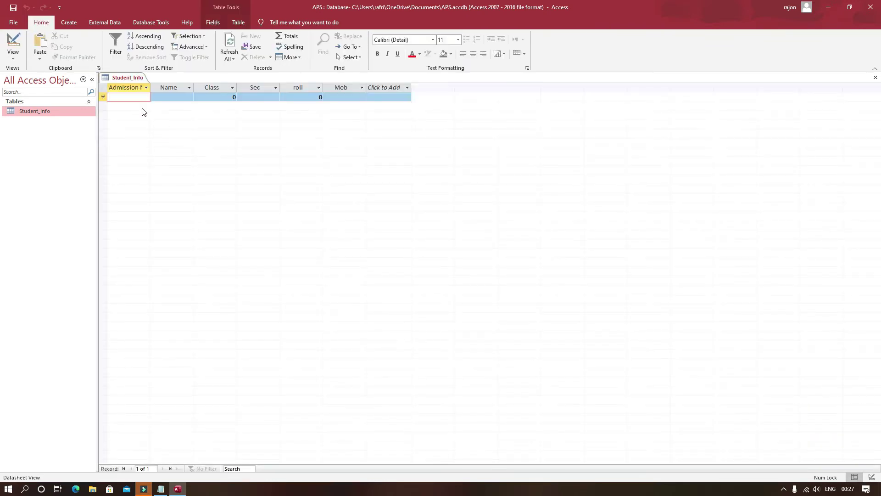
# - Autofit the Admission No. column to its heading, then return to Design view
pyautogui.click(146, 87)
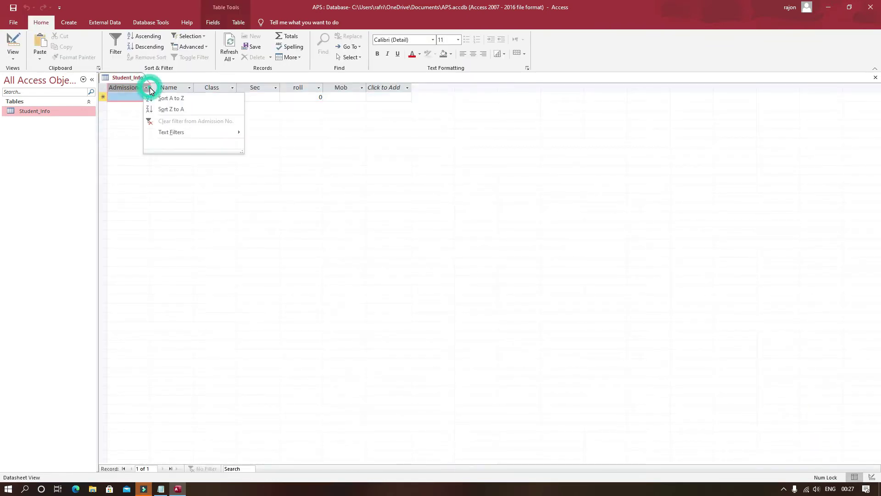
pyautogui.click(185, 170)
pyautogui.doubleClick(150, 88)
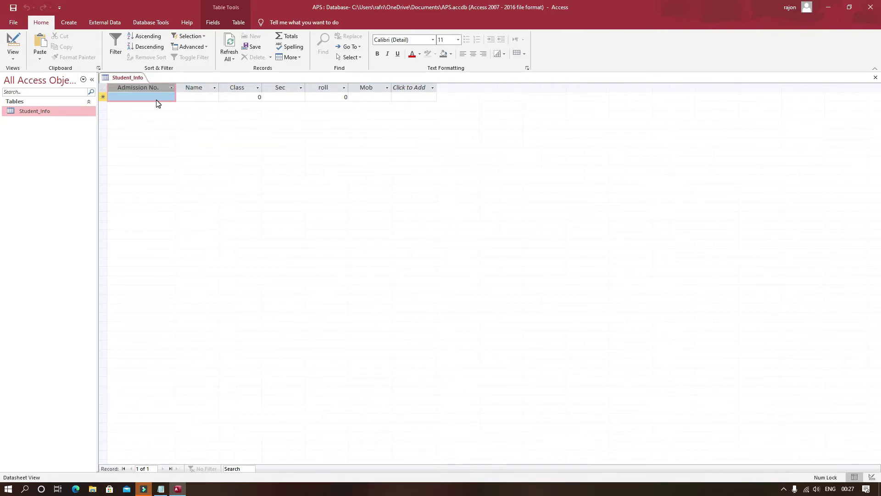
pyautogui.rightClick(115, 77)
pyautogui.click(137, 116)
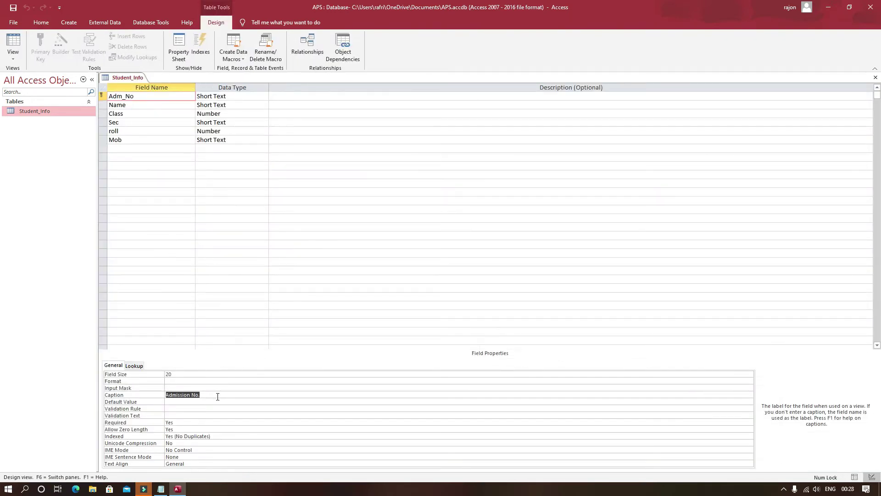
# - Change the Class field's Default Value from 0 to 10 and switch to Datasheet view
pyautogui.click(177, 402)
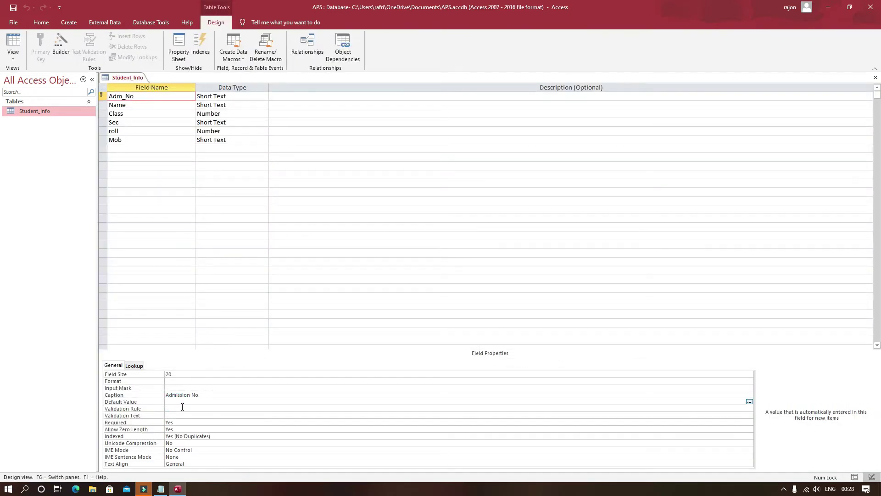
pyautogui.click(147, 115)
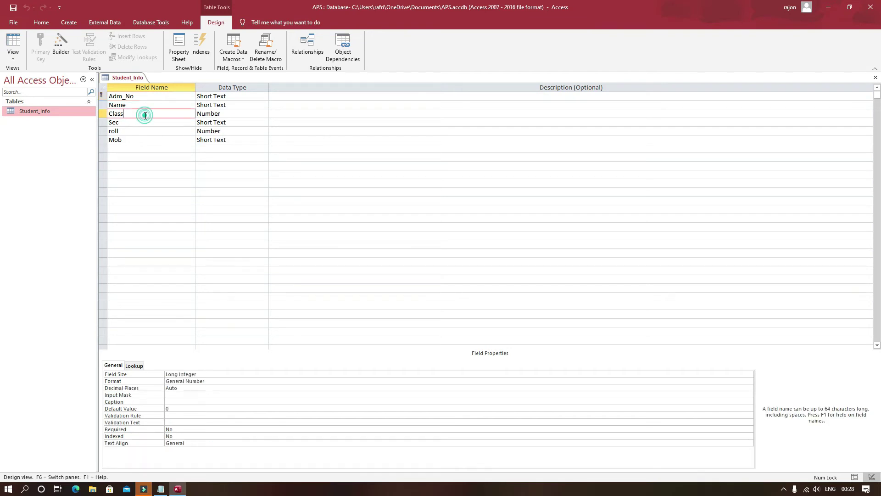
pyautogui.click(178, 409)
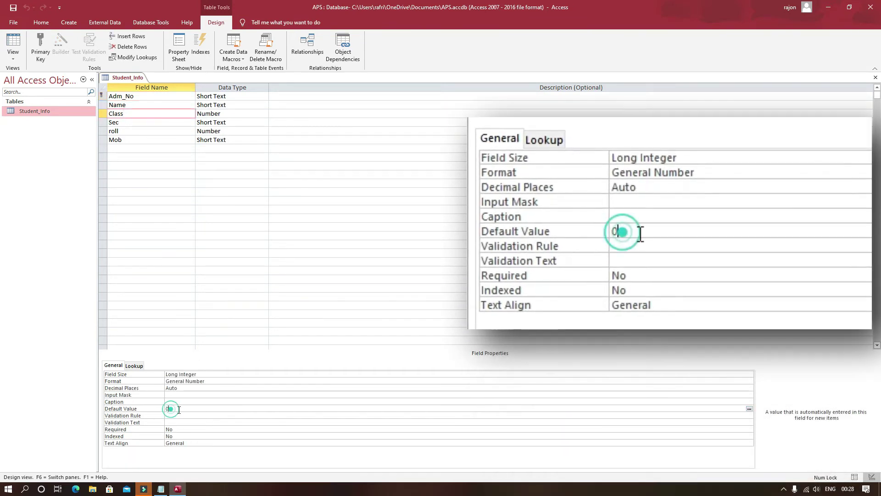
pyautogui.write('10')
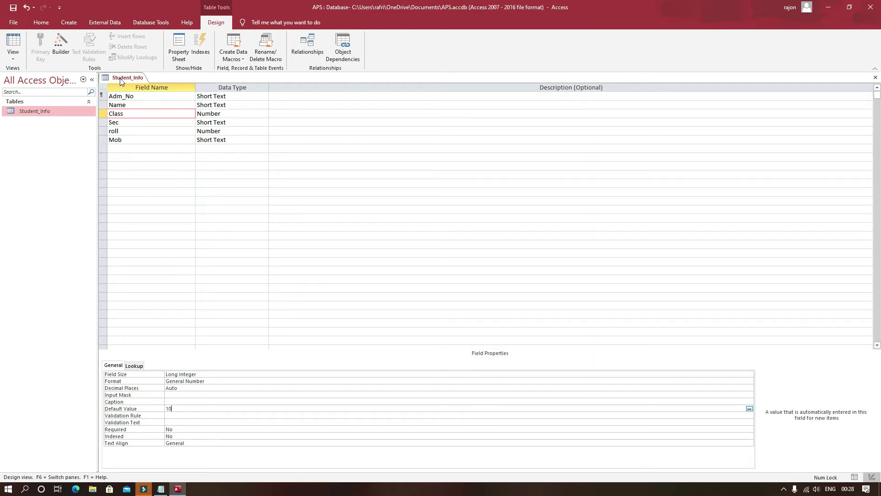
pyautogui.rightClick(121, 79)
pyautogui.click(155, 131)
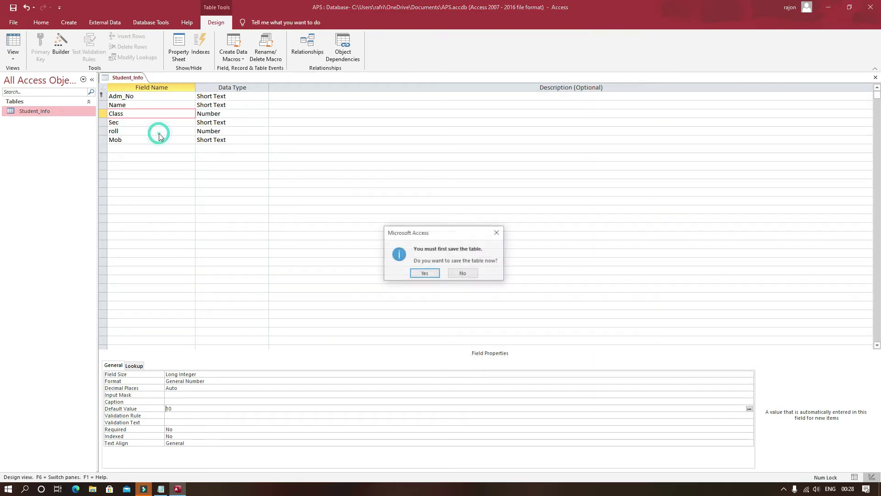
# - Save the table and enter the first student's admission number and name
pyautogui.click(425, 276)
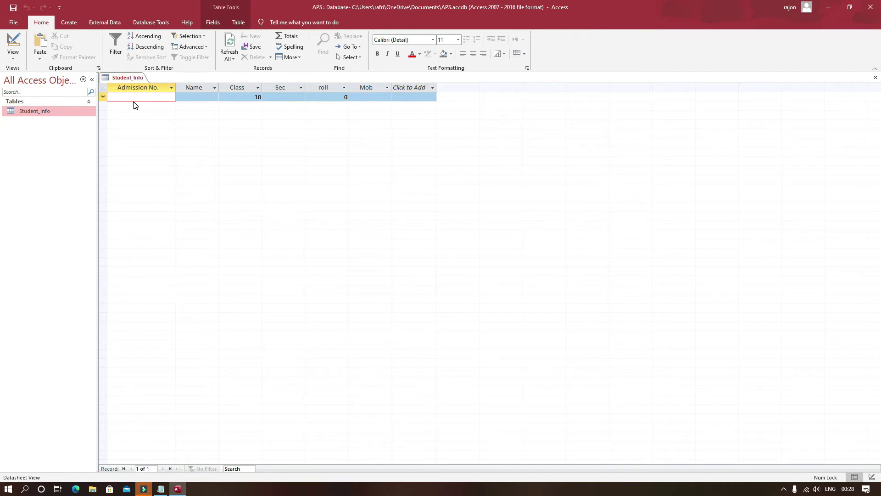
pyautogui.write('2545')
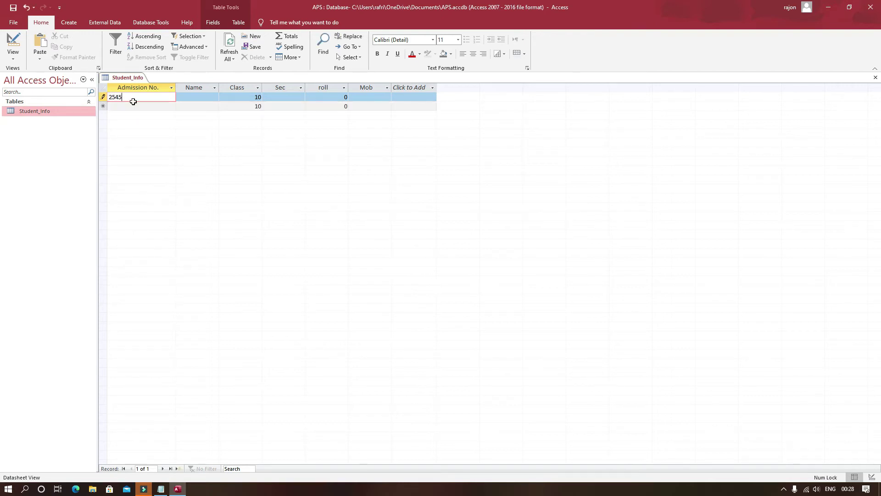
pyautogui.press('Tab')
pyautogui.press('Tab')
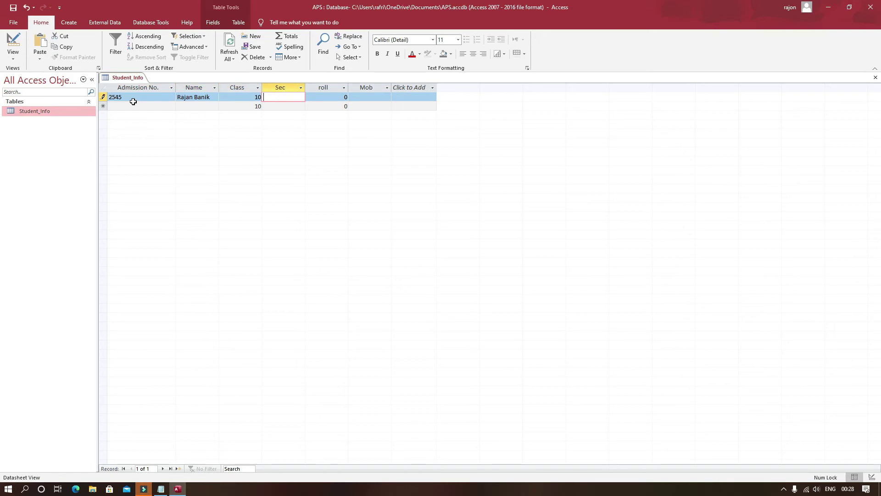
# - Fill in section A, roll 100 and the mobile number, then start the next row
pyautogui.write('A')
pyautogui.press('Tab')
pyautogui.write('100')
pyautogui.press('Tab')
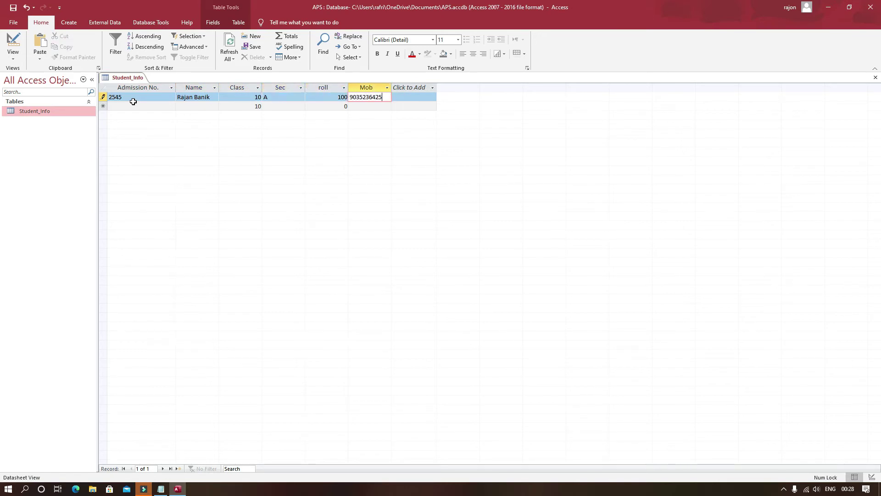
pyautogui.press('Tab')
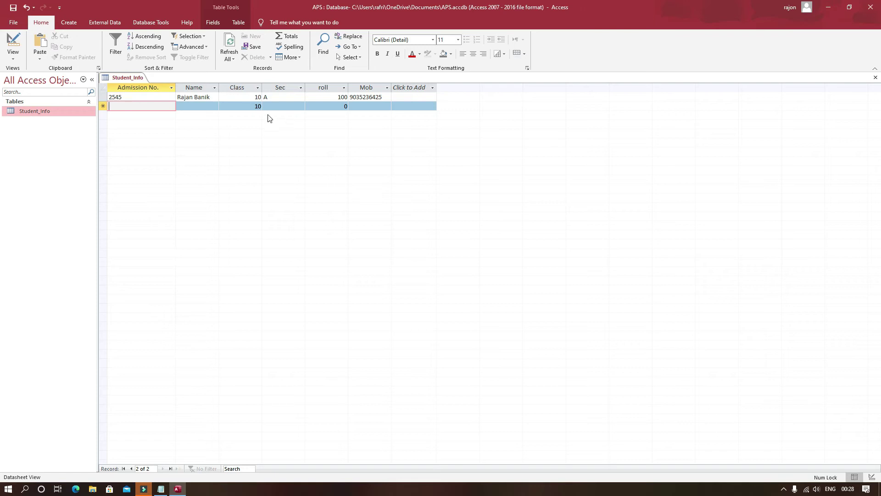
pyautogui.click(258, 106)
pyautogui.click(258, 107)
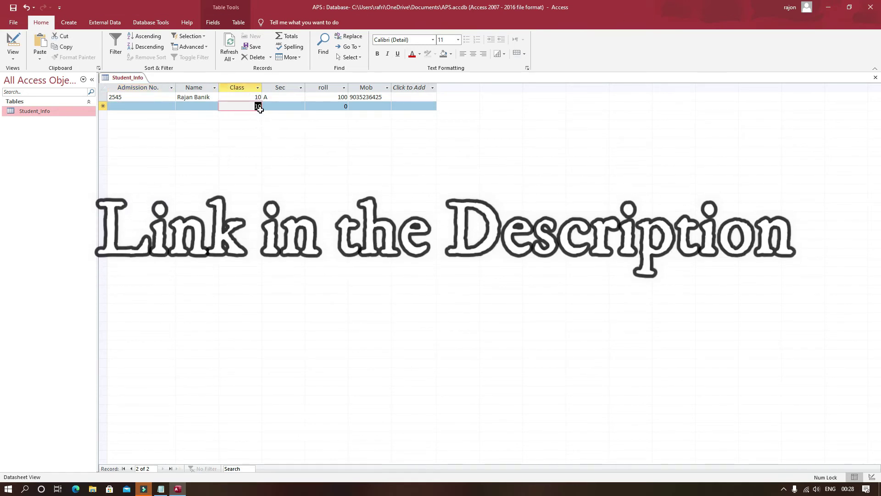
# - In Design view, set the Mob field's Required property to Yes
pyautogui.rightClick(147, 79)
pyautogui.click(183, 111)
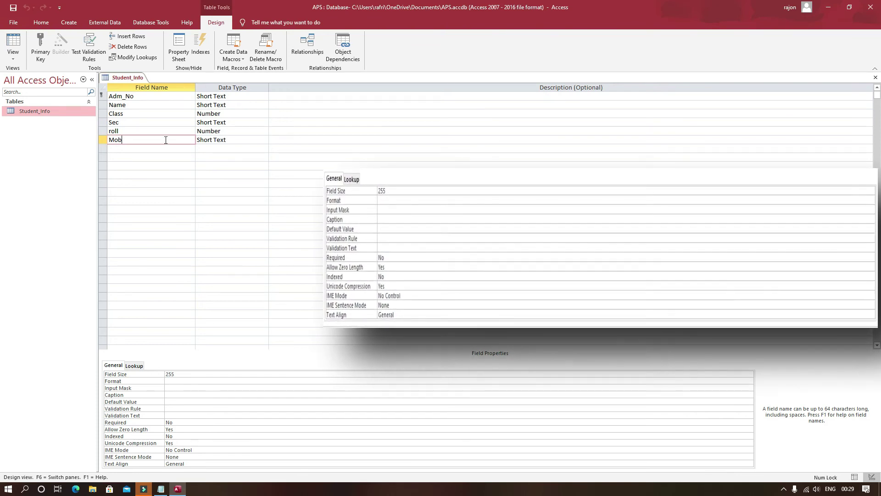
pyautogui.click(175, 422)
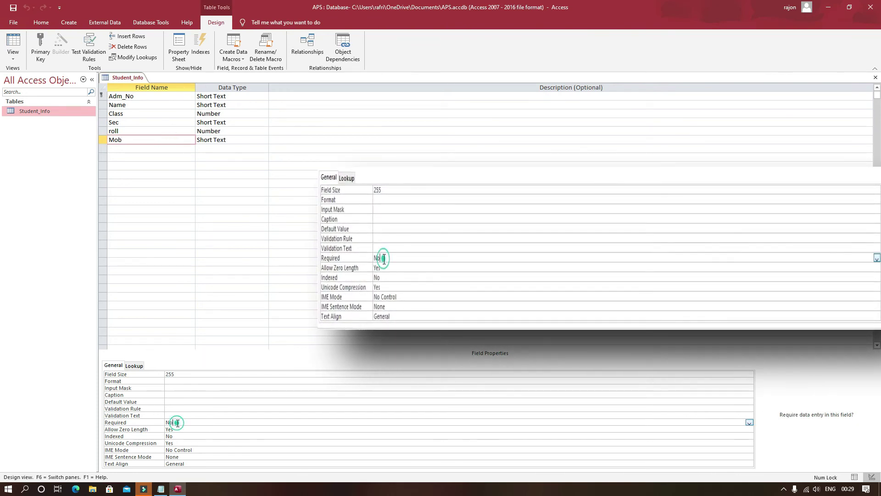
pyautogui.click(749, 422)
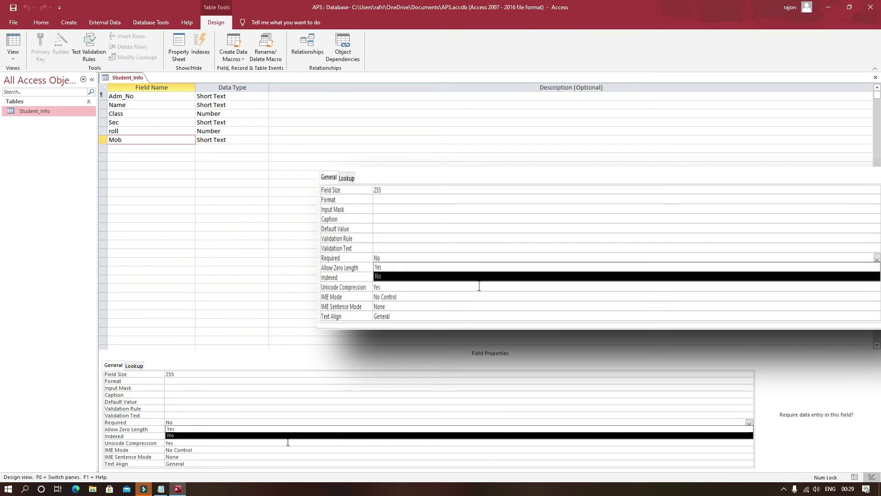
pyautogui.click(171, 428)
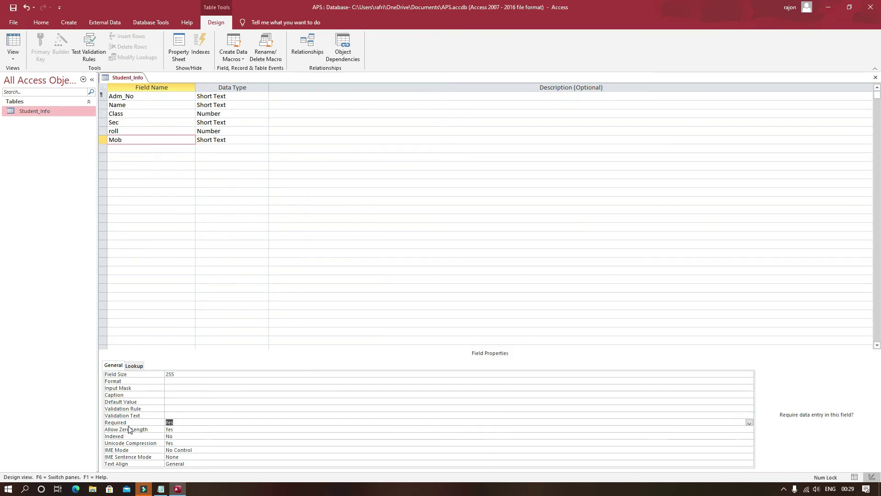
# - Save the design, accept the data integrity warning, and return to Datasheet view
pyautogui.rightClick(132, 80)
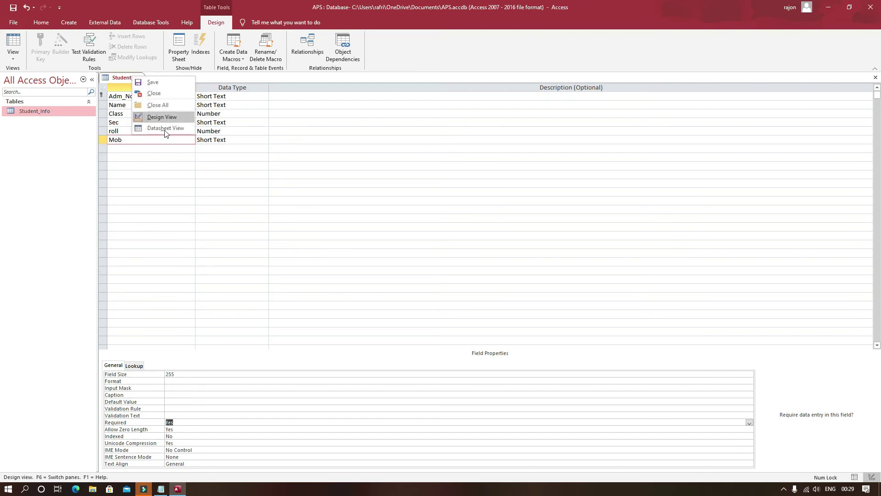
pyautogui.click(152, 131)
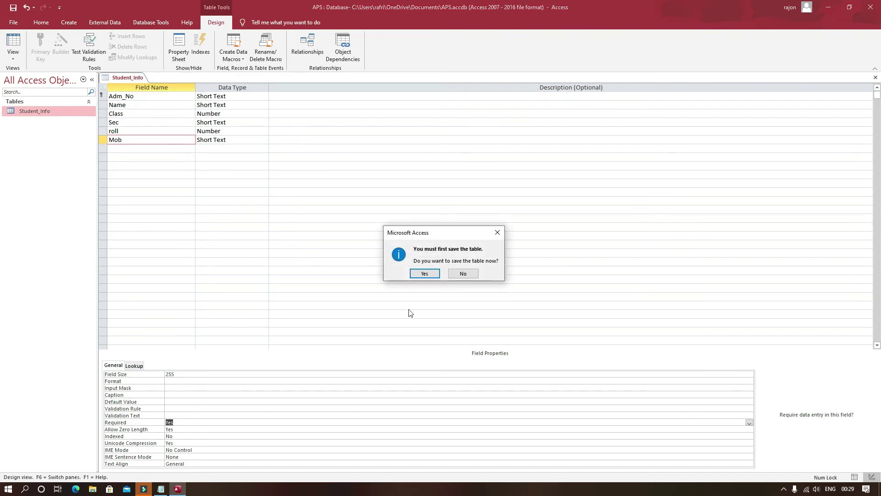
pyautogui.click(426, 274)
pyautogui.click(405, 272)
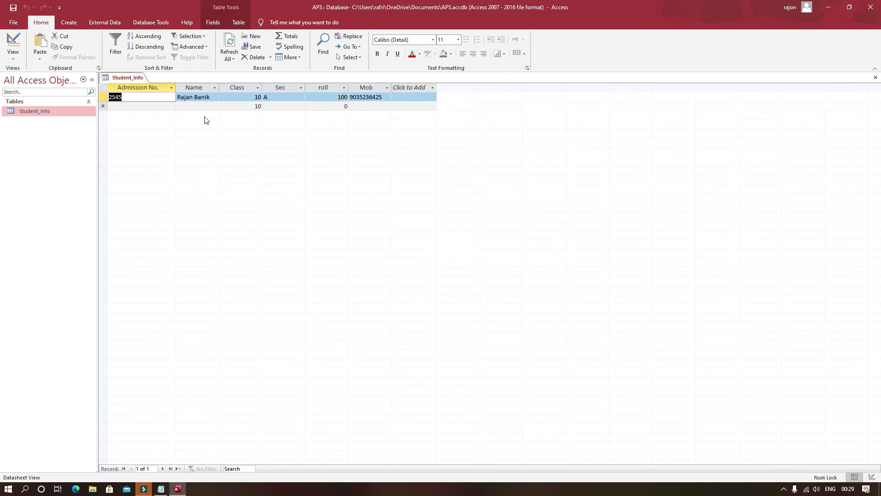
# - In the new row, enter the second student's admission number and name
pyautogui.click(125, 107)
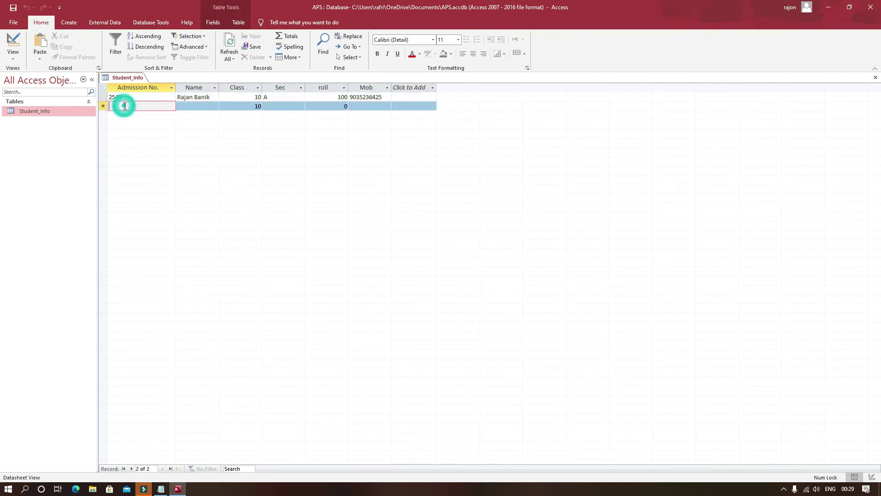
pyautogui.write('4578')
pyautogui.press('Tab')
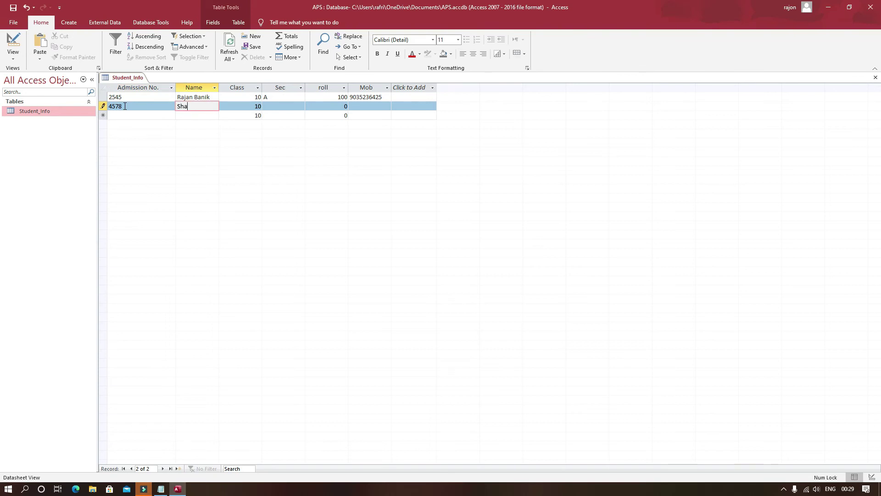
pyautogui.press('Tab')
# - Enter section A and roll 101, then supply the required mobile number and save the record
pyautogui.press('Tab')
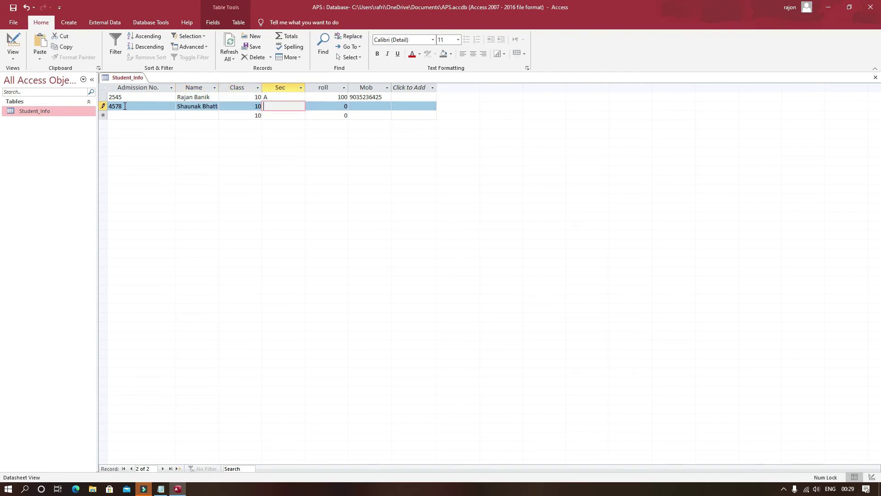
pyautogui.write('A')
pyautogui.press('Tab')
pyautogui.write('1001')
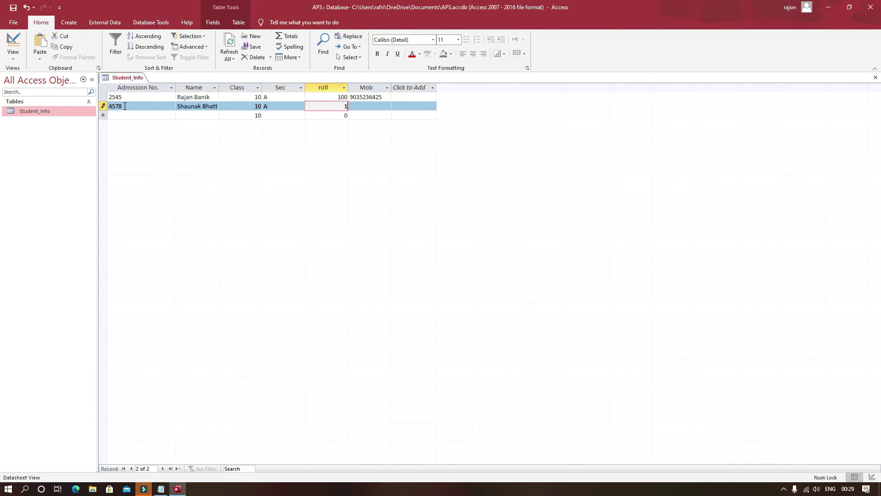
pyautogui.press('BackSpace')
pyautogui.press('BackSpace')
pyautogui.write('1')
pyautogui.press('Tab')
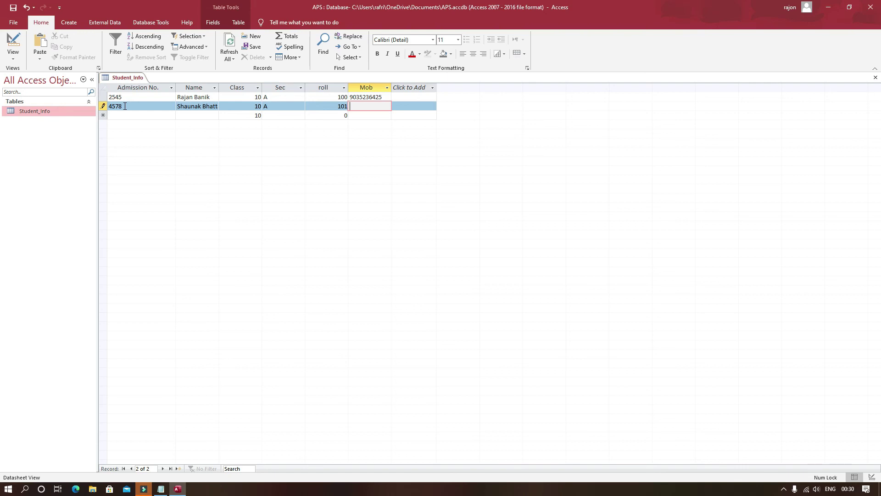
pyautogui.press('Tab')
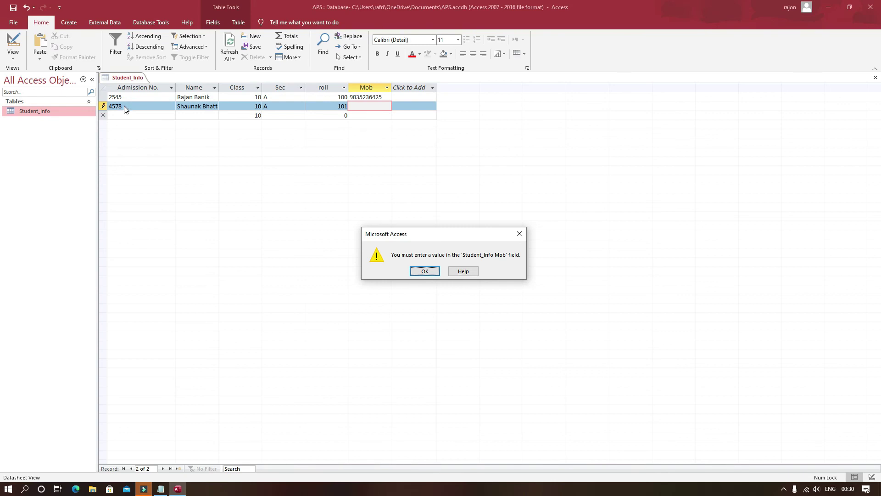
pyautogui.press('Return')
pyautogui.write('98')
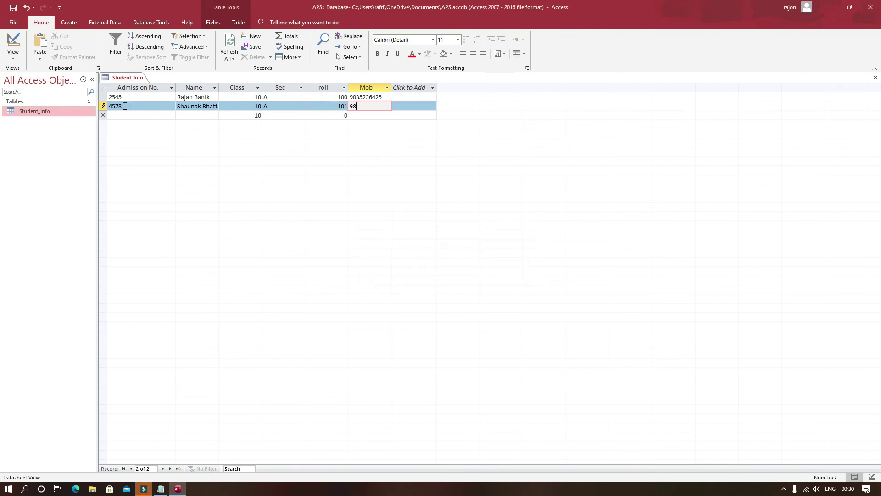
pyautogui.write('76543210')
pyautogui.press('Return')
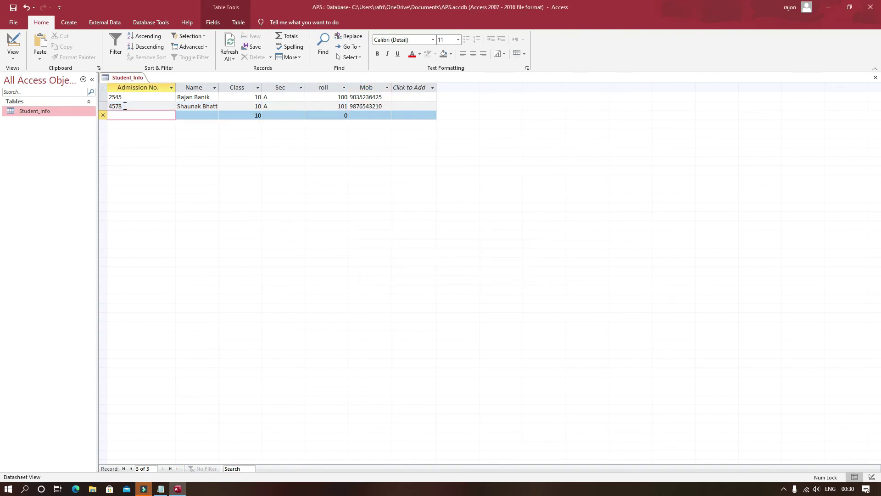